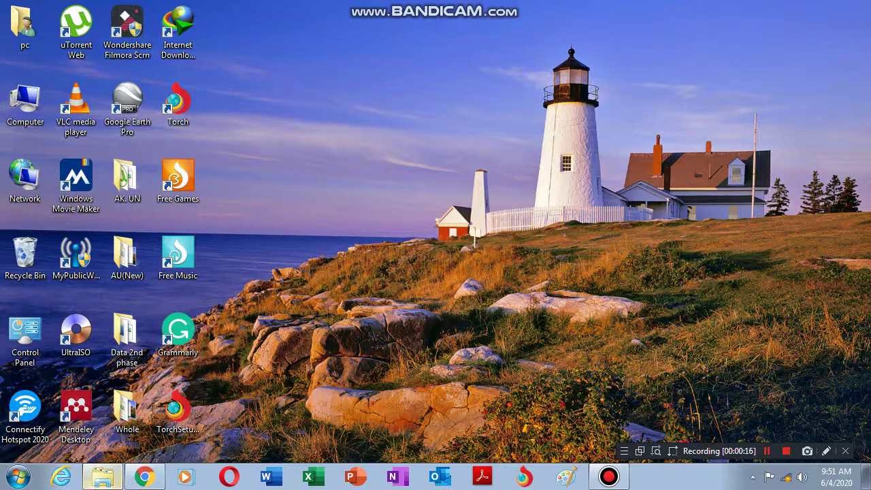
- Open the IBM.SPSS.Statistics.25.0.d_2 folder inside Whole, launch the SPSS_Statistics_25 installer and minimize the folder window
left_click(102, 476)
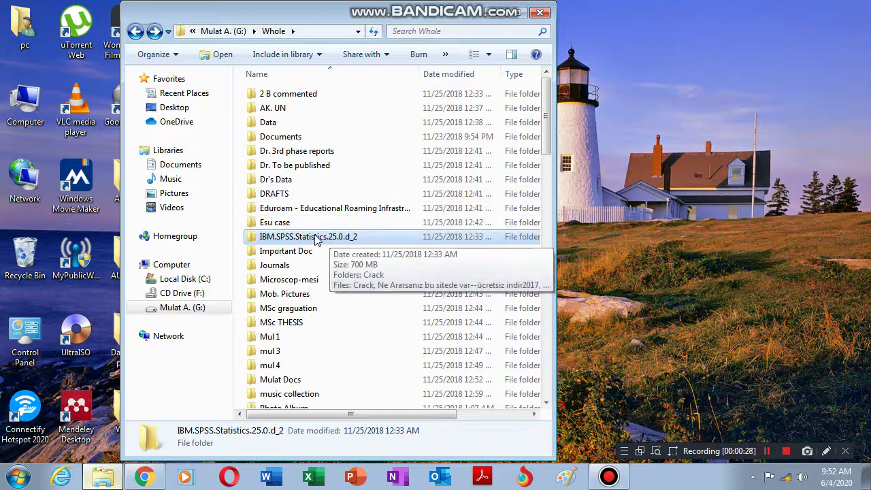
double_click(331, 239)
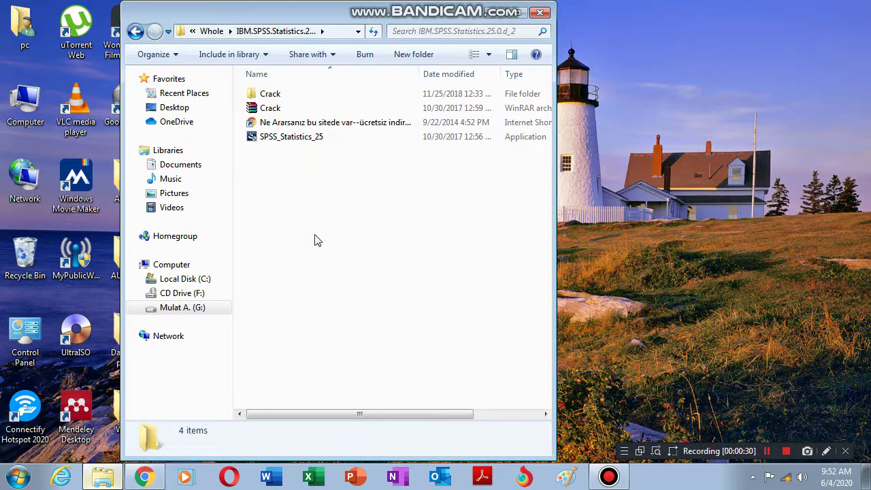
left_click(135, 31)
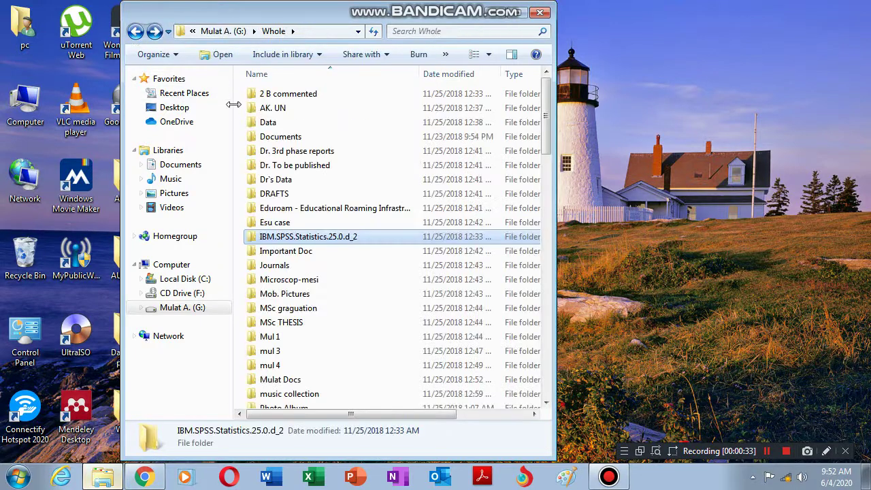
double_click(310, 238)
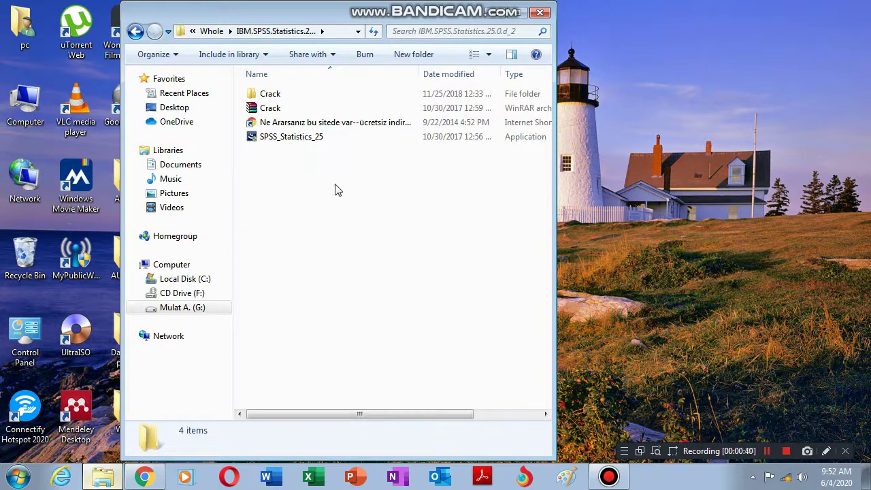
double_click(295, 139)
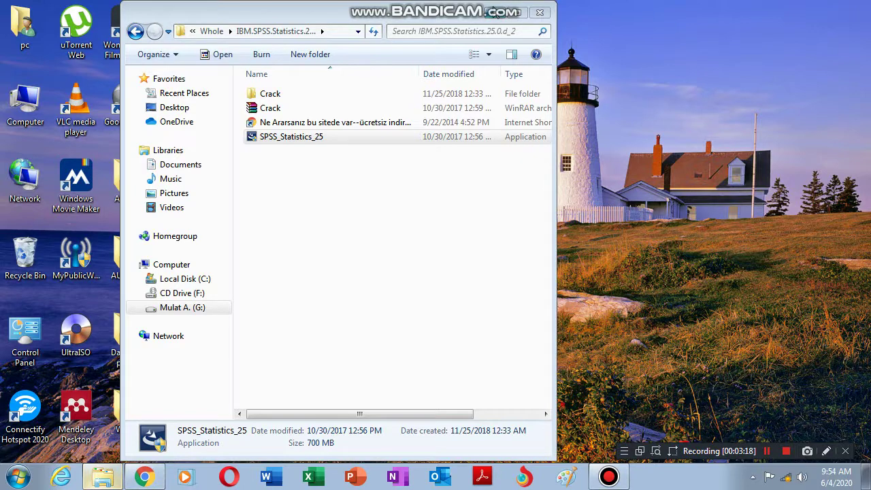
left_click(507, 12)
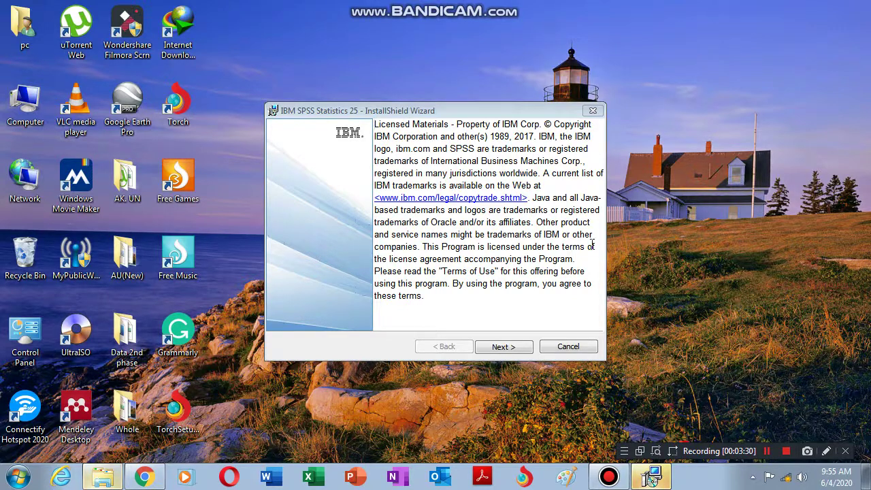
- Proceed past the installer's welcome page and accept the IBM SPSS Statistics 25 software license agreement
left_click(502, 347)
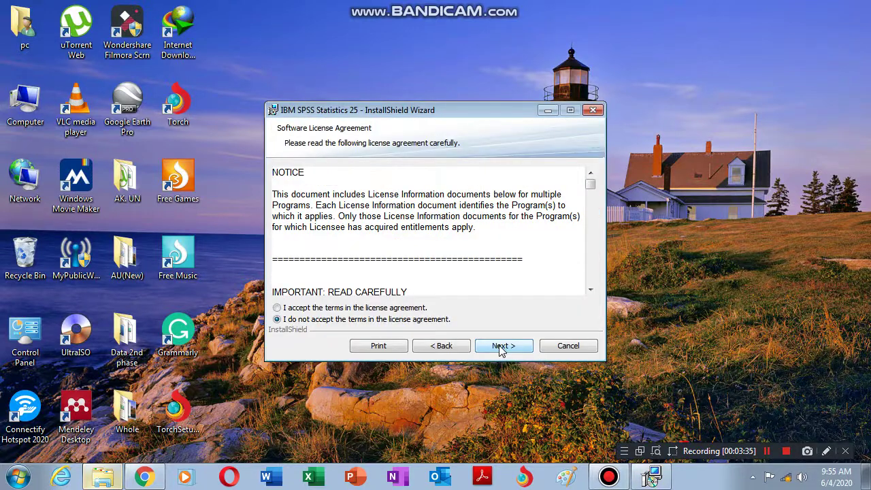
left_click(277, 308)
left_click(504, 347)
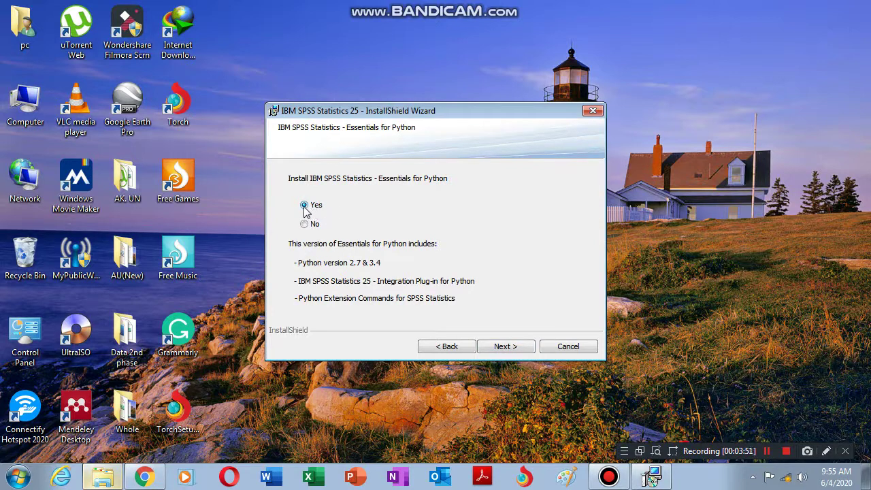
- Include Essentials for Python in the installation and accept both of its license agreements
left_click(512, 349)
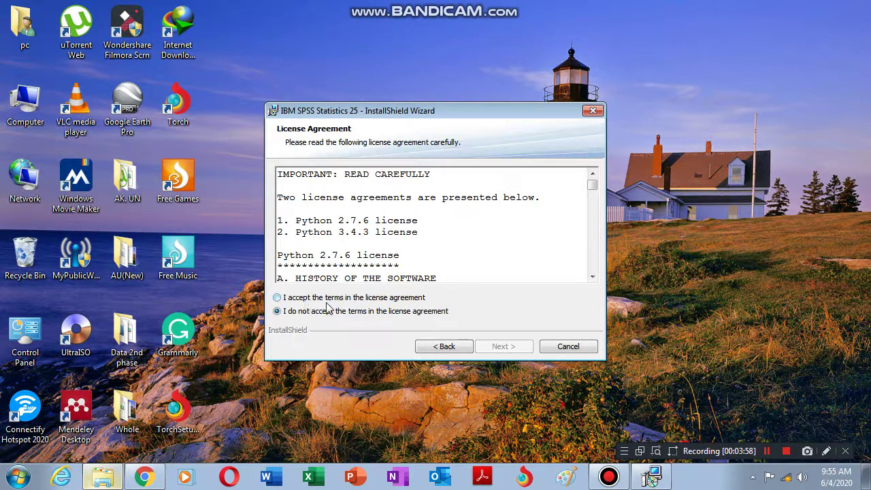
left_click(355, 298)
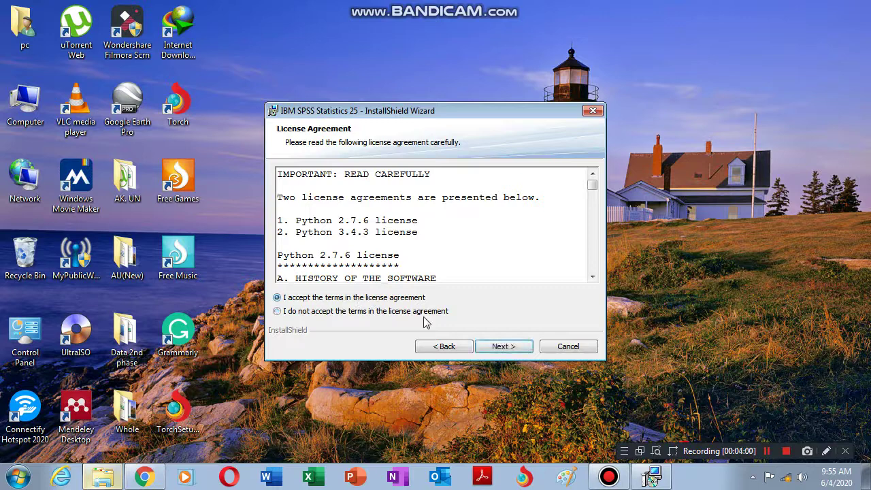
left_click(502, 347)
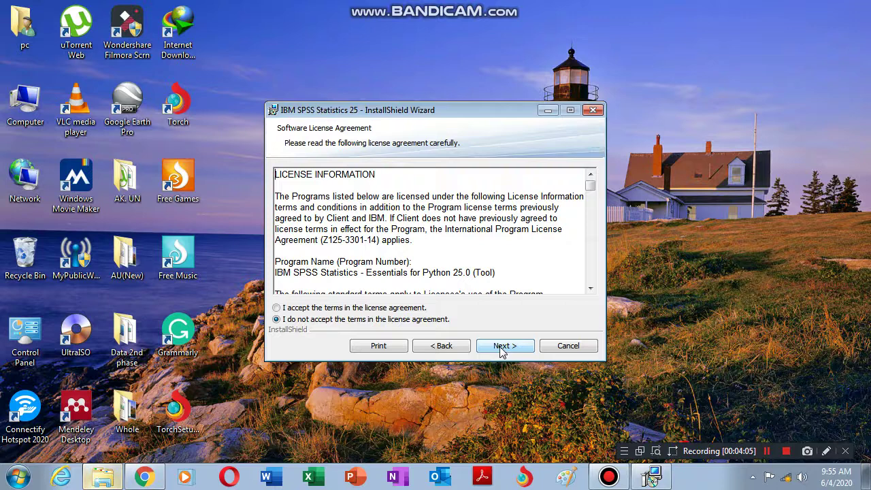
left_click(384, 310)
left_click(504, 346)
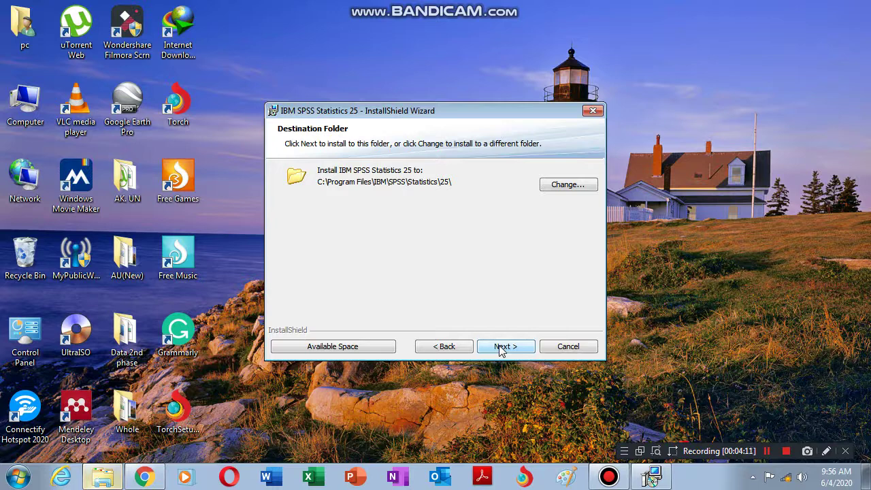
- Keep the destination folder C:\Program Files\IBM\SPSS\Statistics\25\ and start the installation
left_click(503, 346)
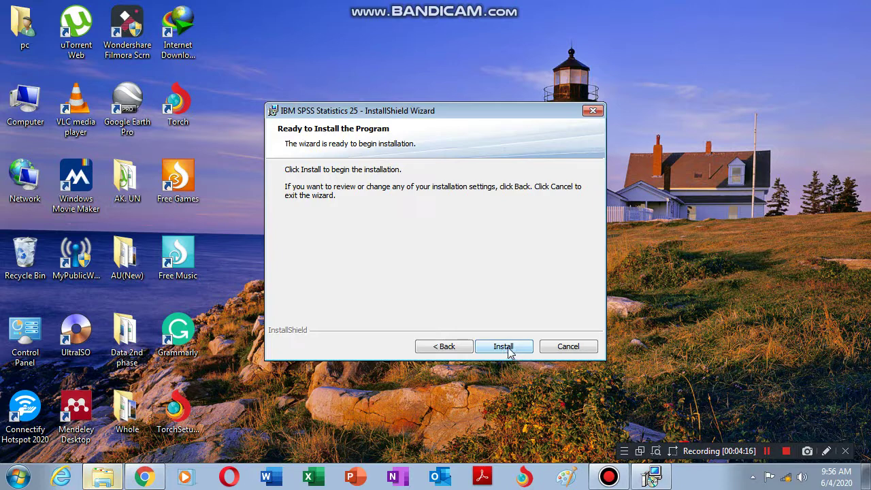
left_click(508, 349)
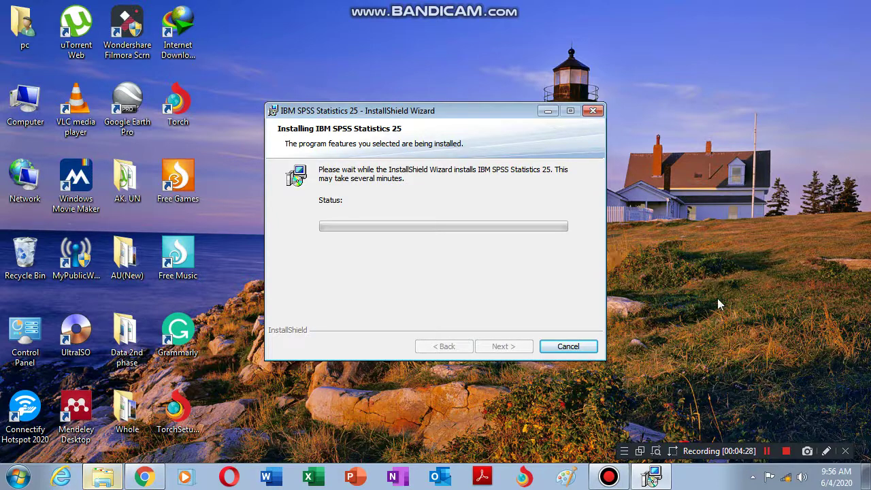
left_click(767, 451)
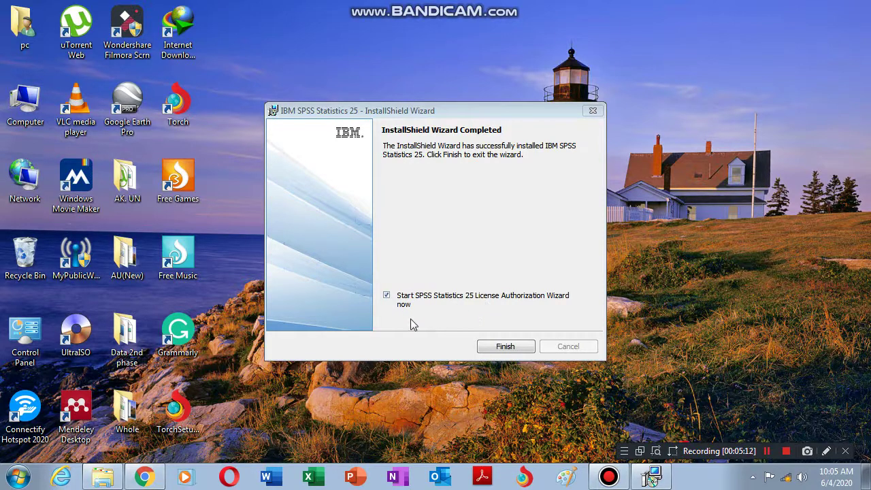
- Finish the installation wizard and exit the License Authorization Wizard without entering a code
left_click(504, 349)
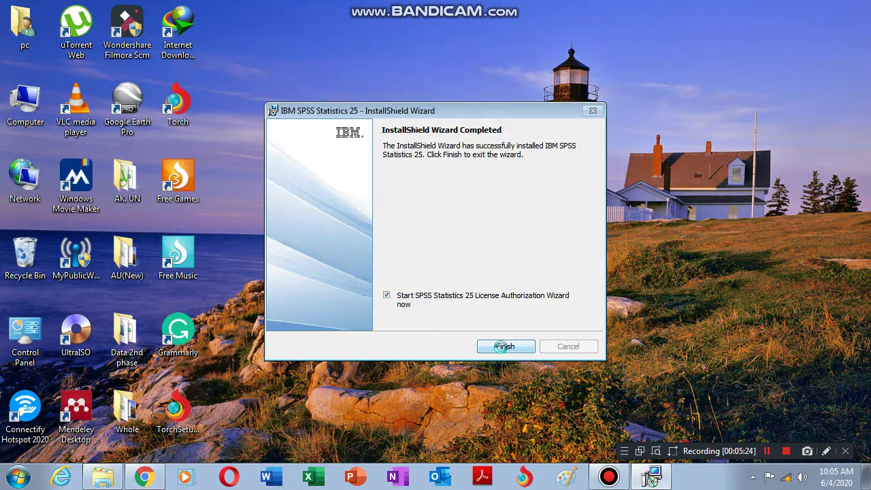
left_click(504, 347)
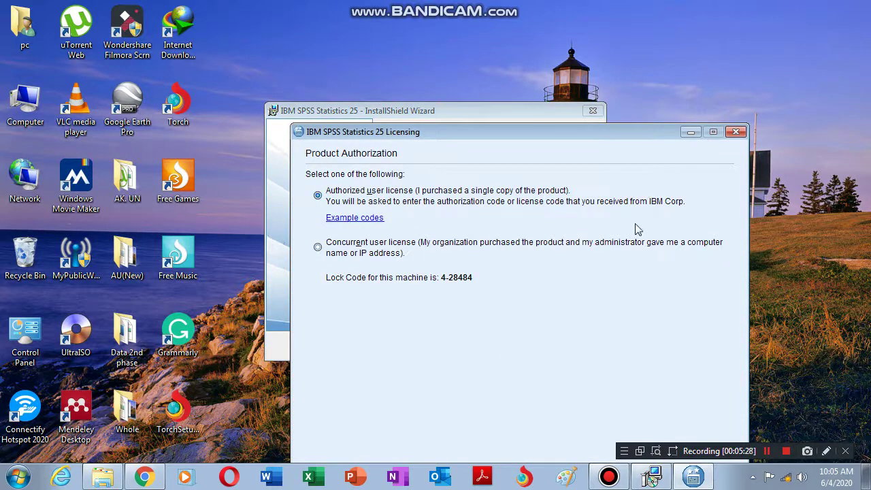
left_click_drag(626, 132, 597, 33)
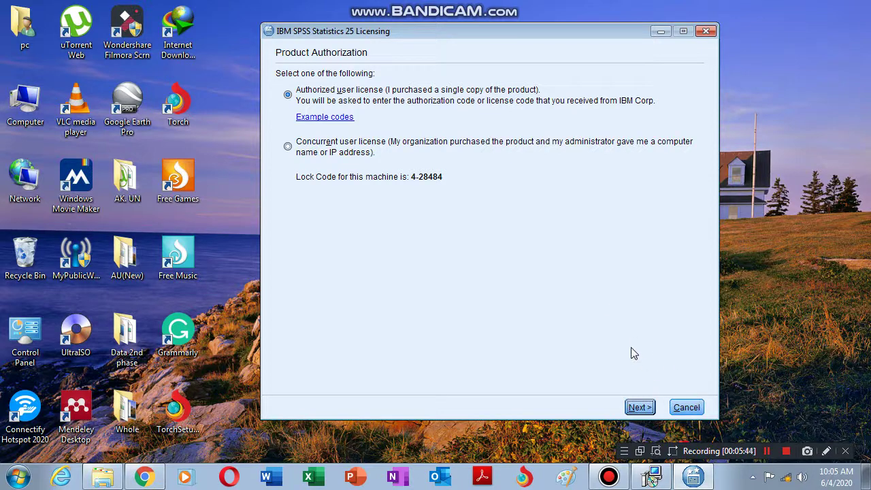
left_click(638, 408)
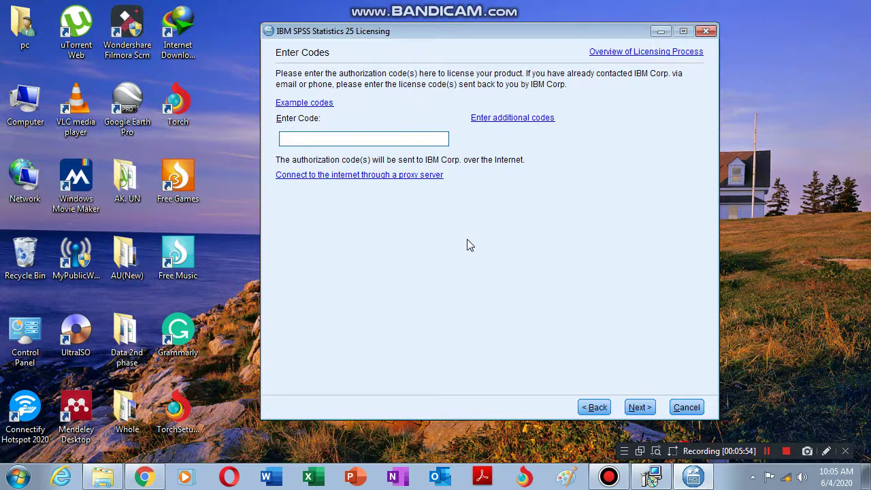
left_click(685, 408)
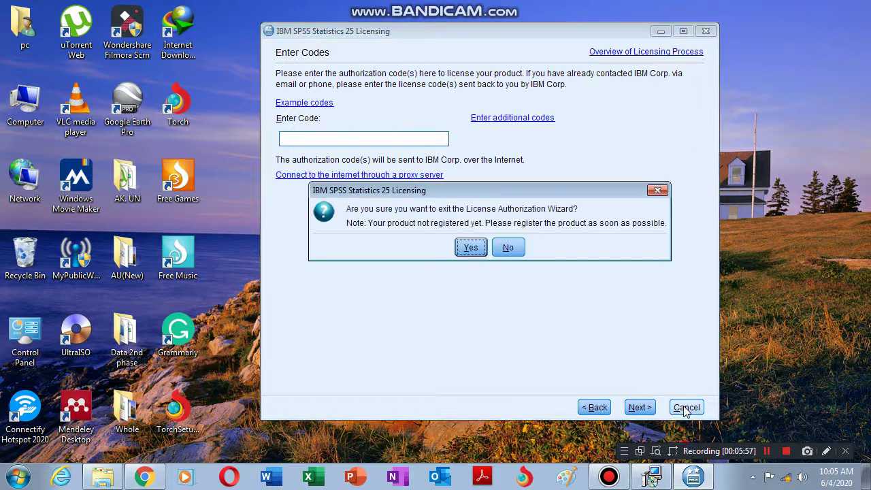
left_click(470, 248)
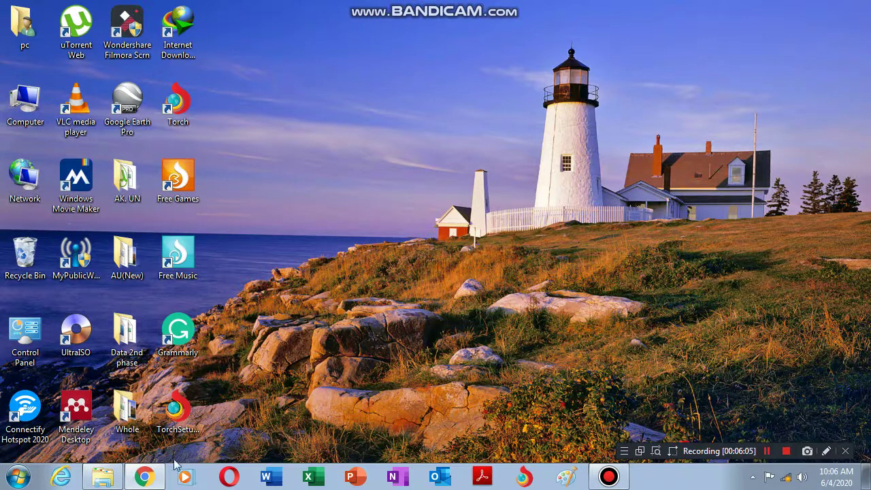
- Open the Crack folder inside the IBM.SPSS.Statistics.25.0.d_2 folder
left_click(106, 479)
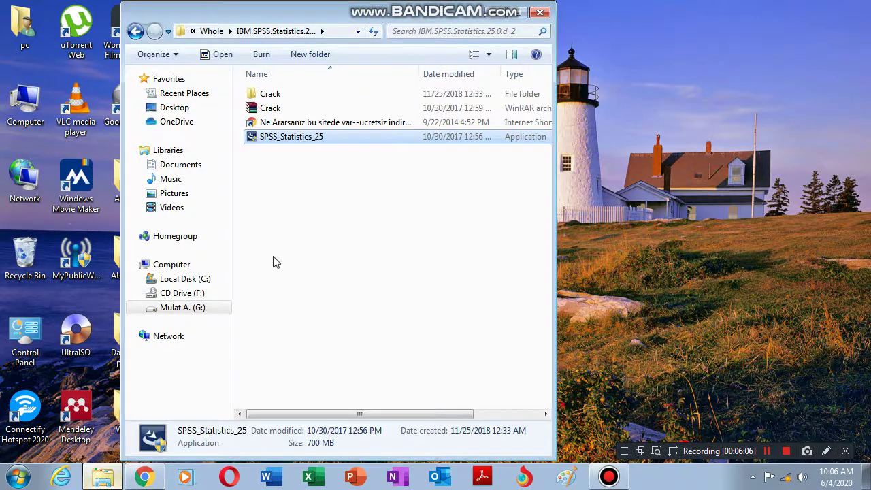
double_click(270, 94)
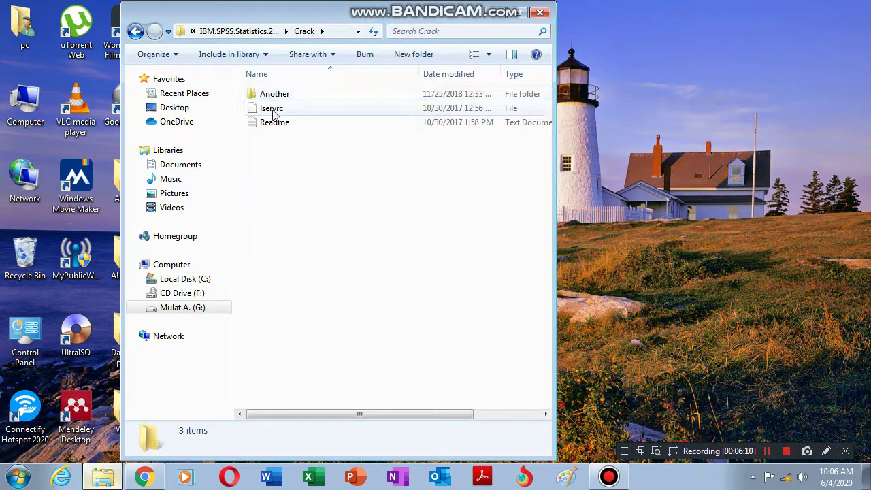
left_click(278, 111)
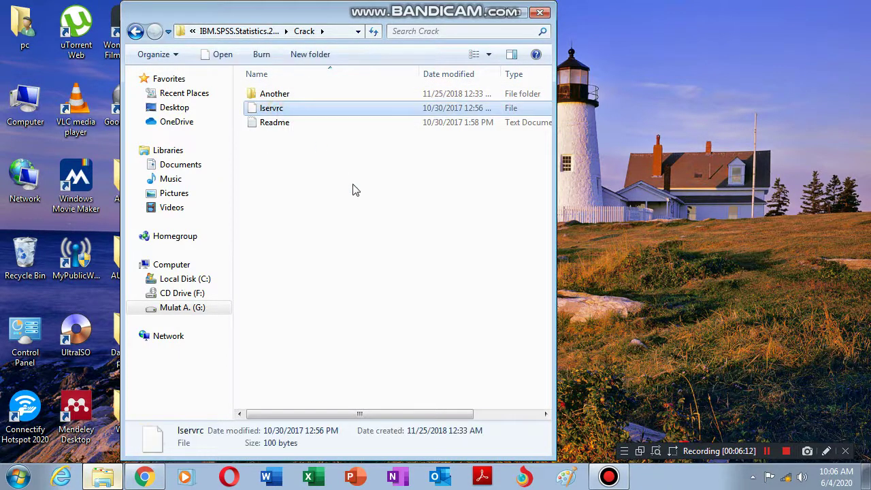
double_click(324, 111)
right_click(322, 108)
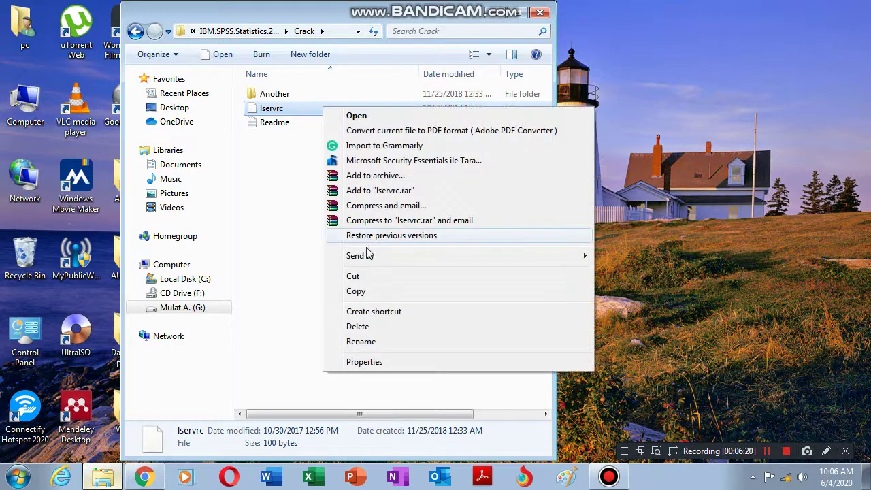
left_click(281, 188)
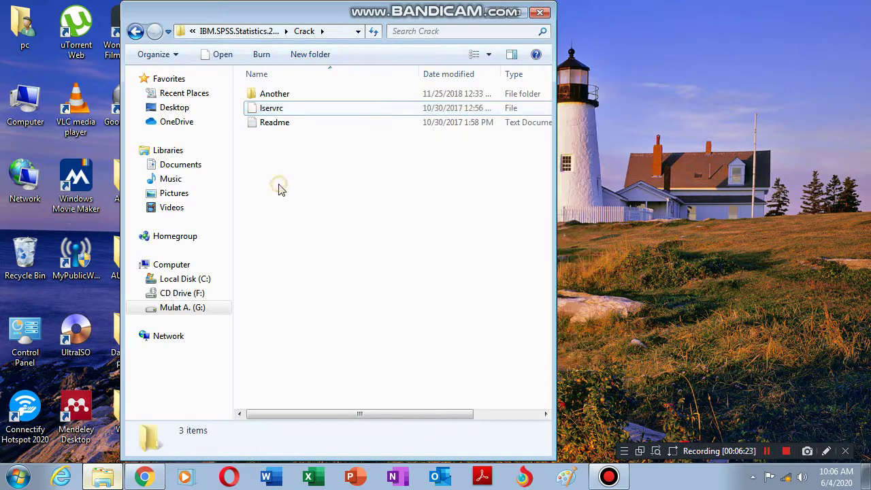
- Check the contents of the Another subfolder and return to the Crack folder
left_click(277, 98)
double_click(277, 101)
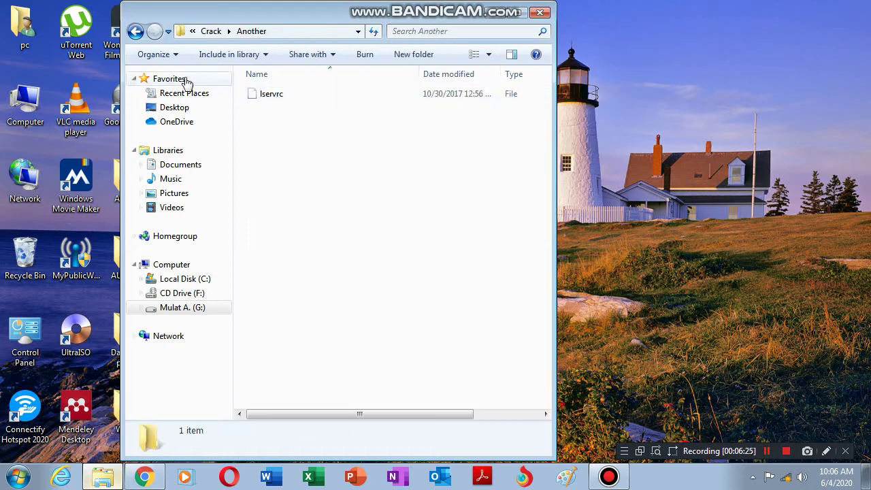
left_click(135, 32)
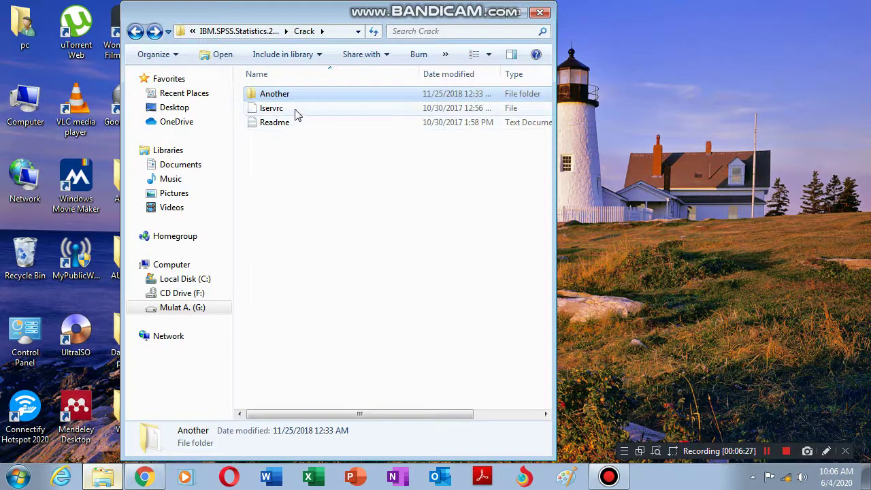
- Copy the lservrc file from the Crack folder
left_click(293, 111)
right_click(296, 114)
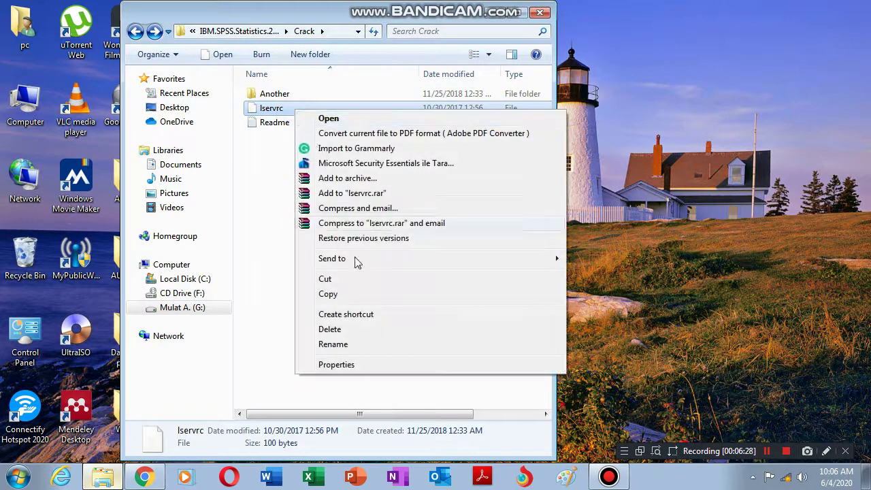
left_click(358, 296)
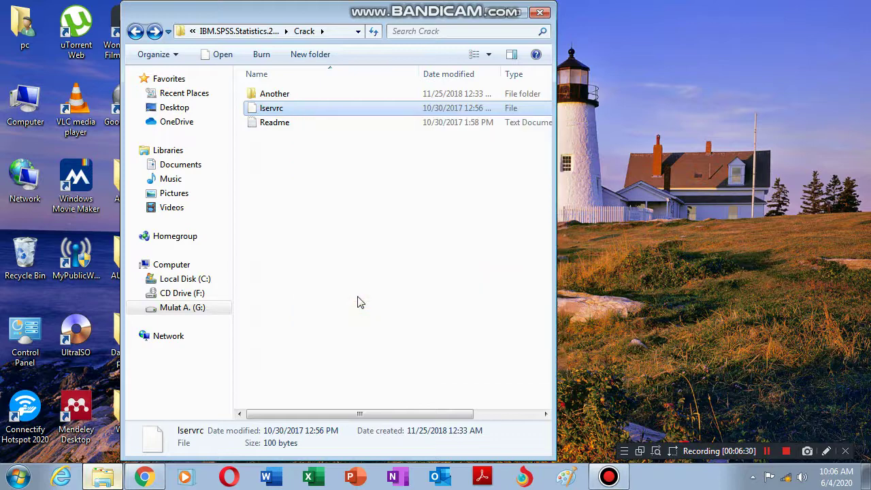
- Put the Crack folder window away and open Local Disk (C:) from Computer
left_click(18, 477)
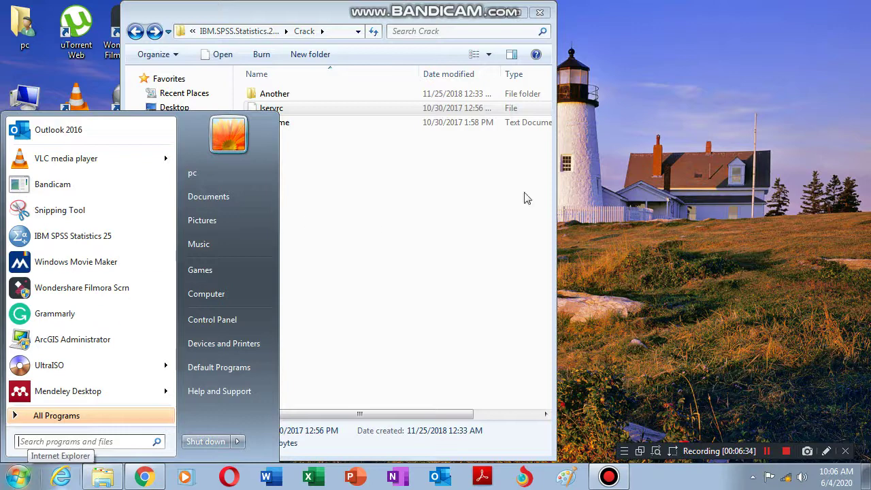
left_click(677, 204)
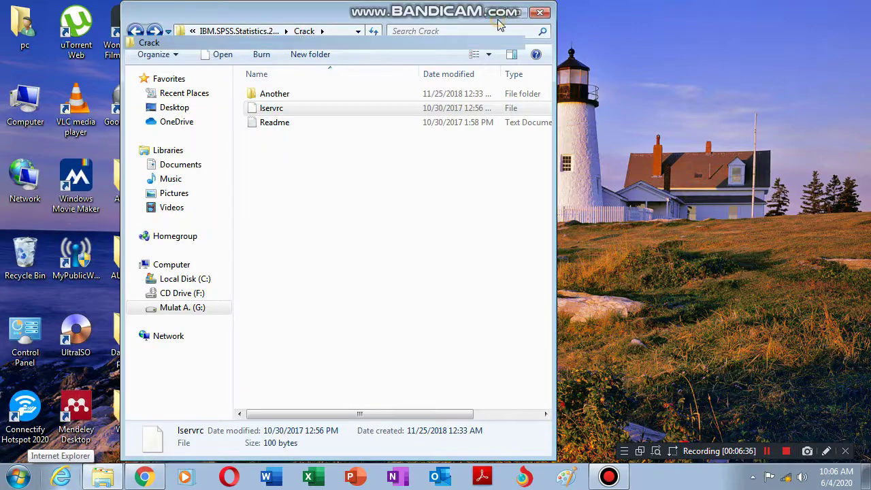
double_click(130, 15)
double_click(26, 104)
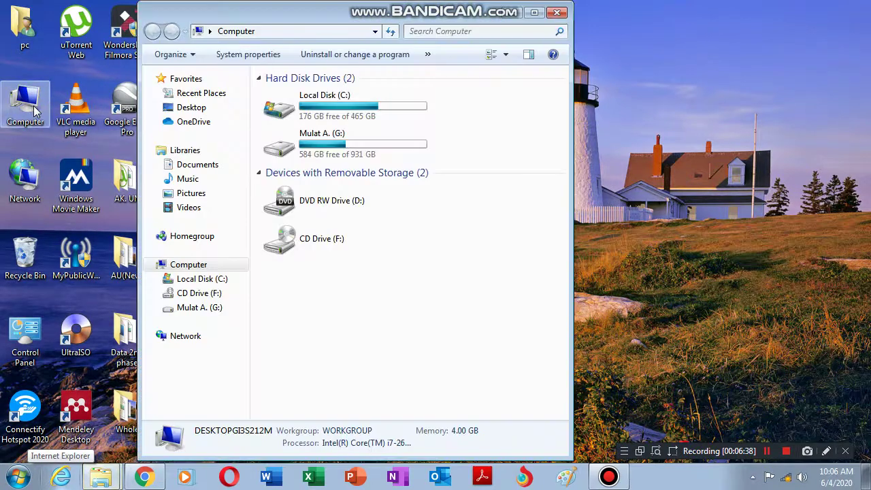
double_click(333, 110)
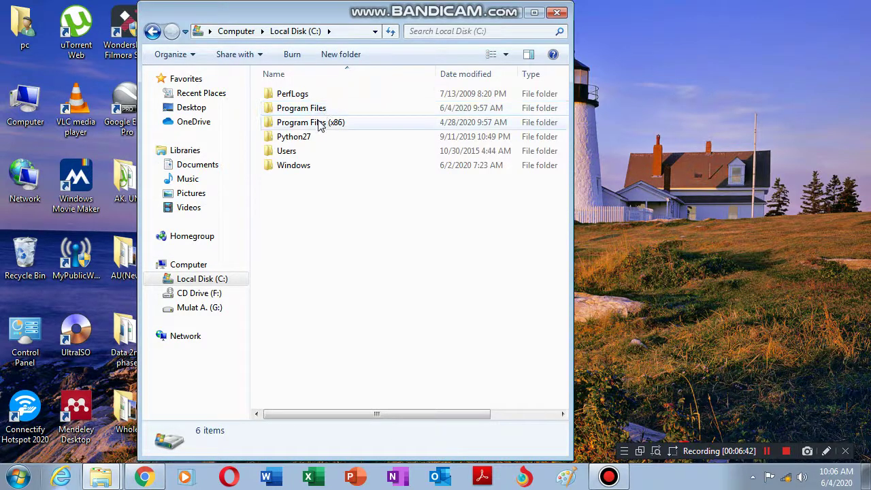
- Look for an IBM folder in Program Files (x86) and return to Local Disk (C:)
double_click(318, 122)
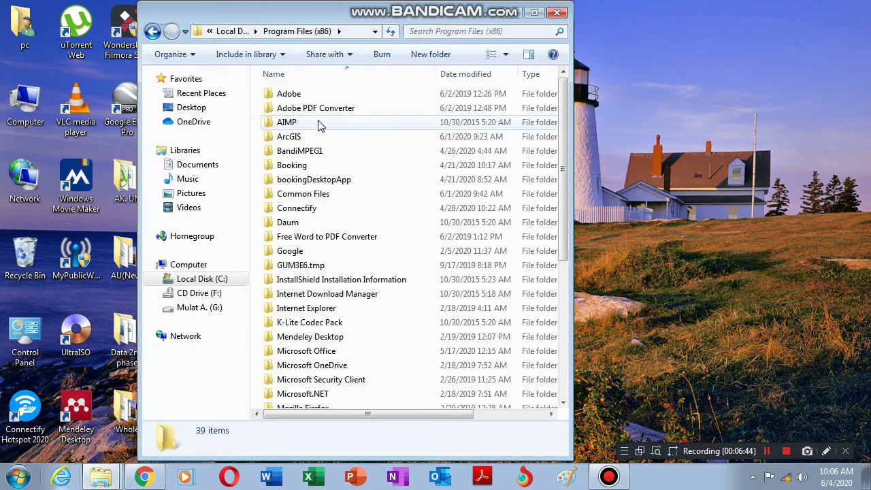
left_click(308, 170)
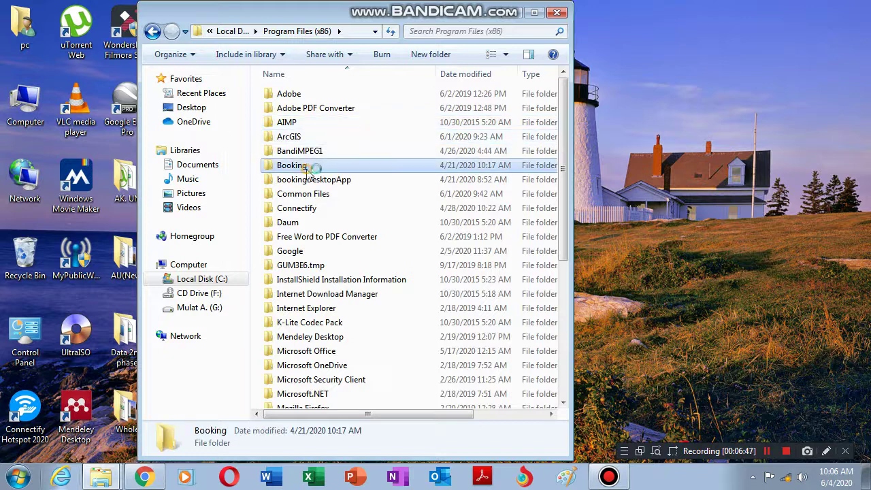
key("i")
key("i")
key("i")
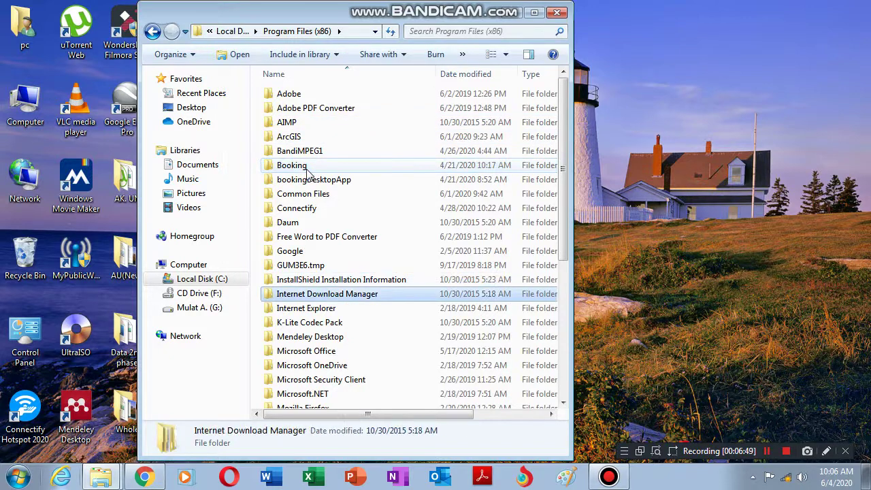
key("Down")
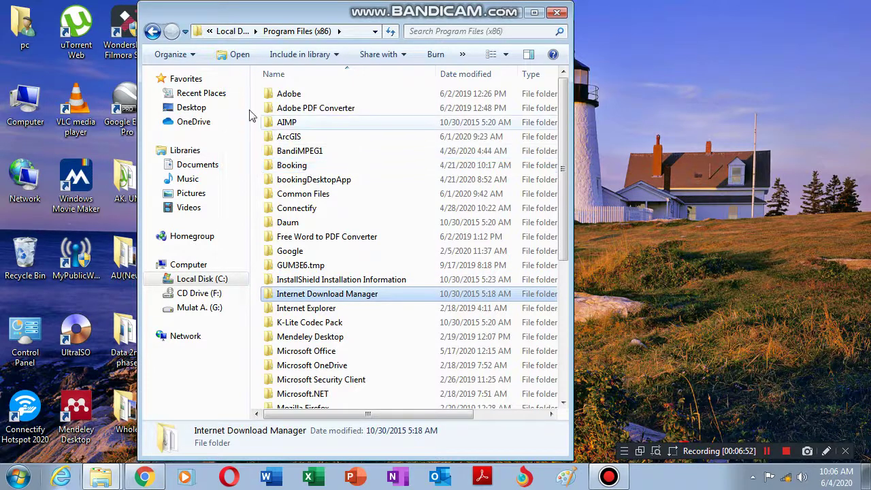
left_click(152, 34)
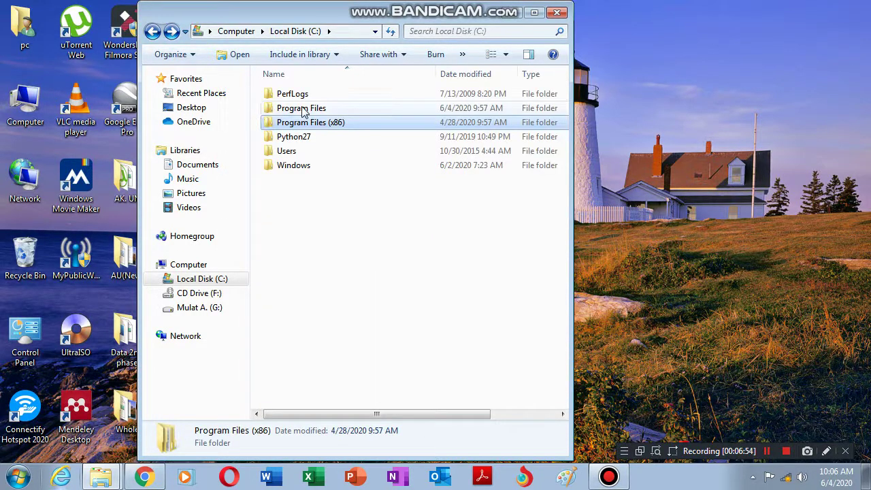
- Open the Program Files folder on Local Disk (C:) and locate the IBM folder
double_click(300, 107)
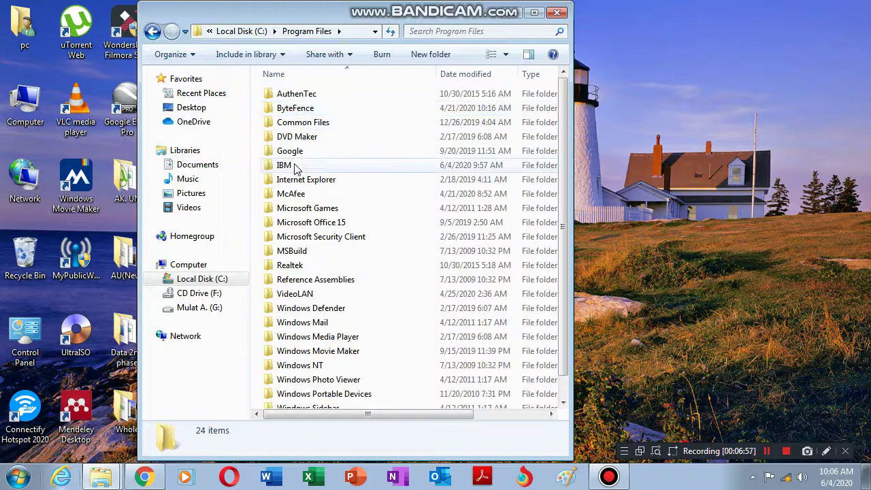
left_click(307, 181)
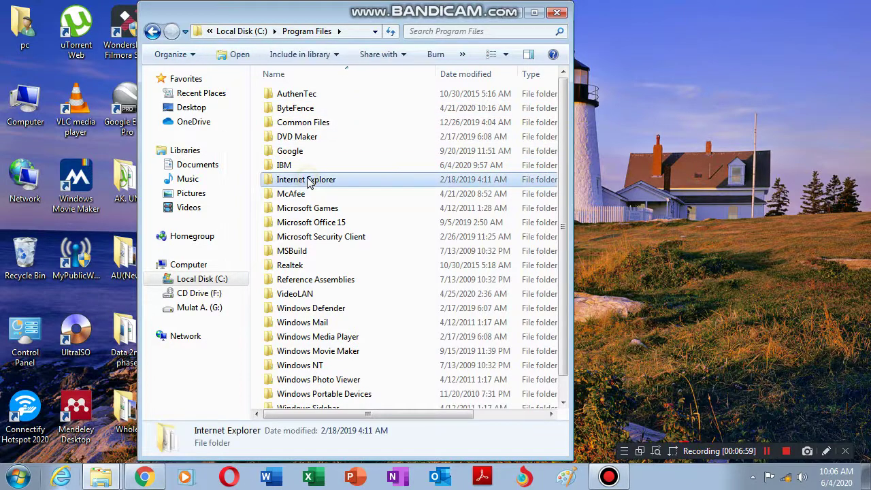
key("Up")
key("Down")
key("Up")
key("Down")
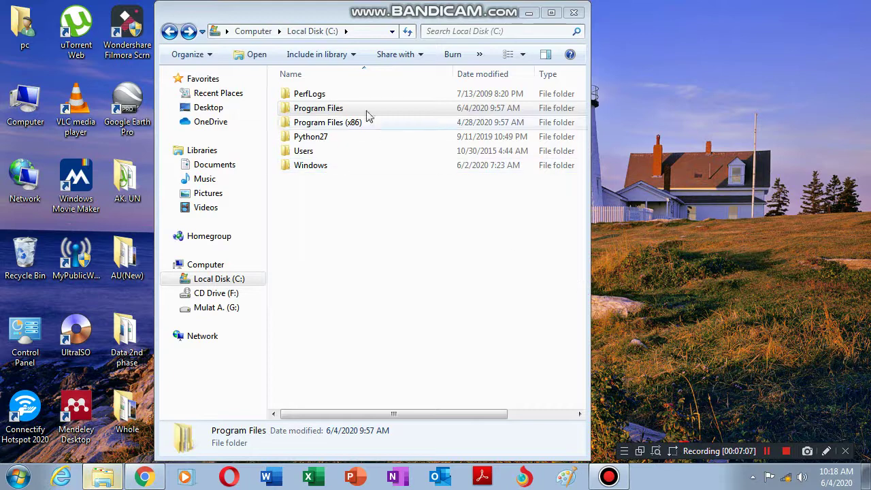
- Go from Local Disk (C:) to the SPSS installation folder Program Files\IBM\SPSS\Statistics\25
double_click(334, 109)
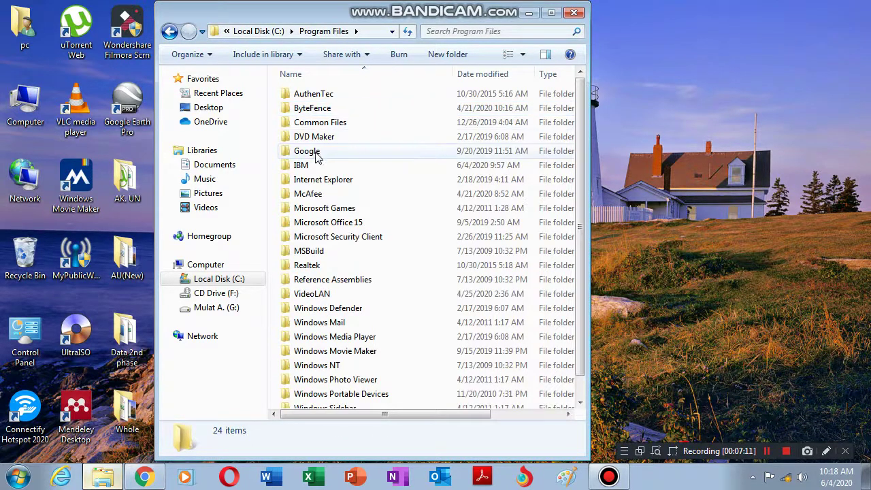
double_click(305, 168)
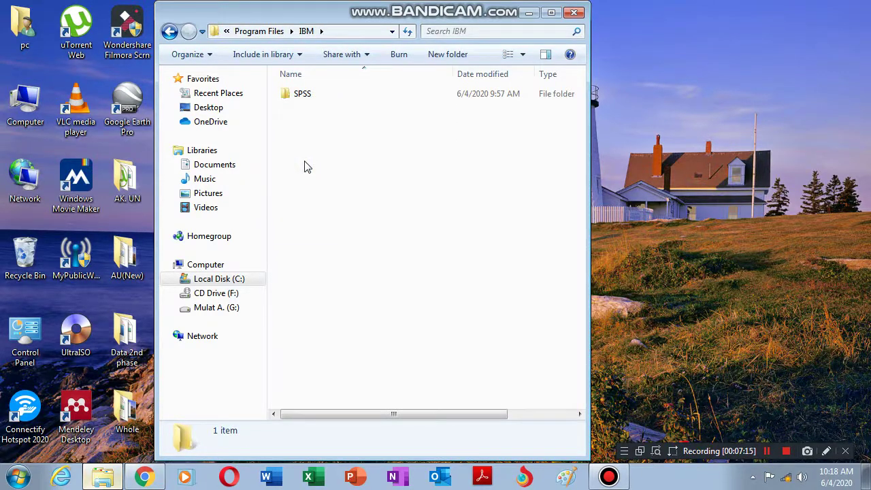
double_click(317, 101)
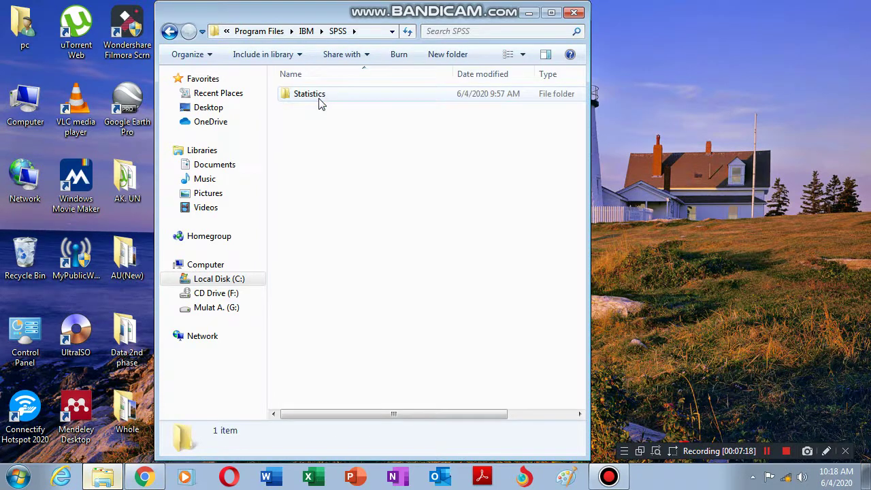
double_click(321, 101)
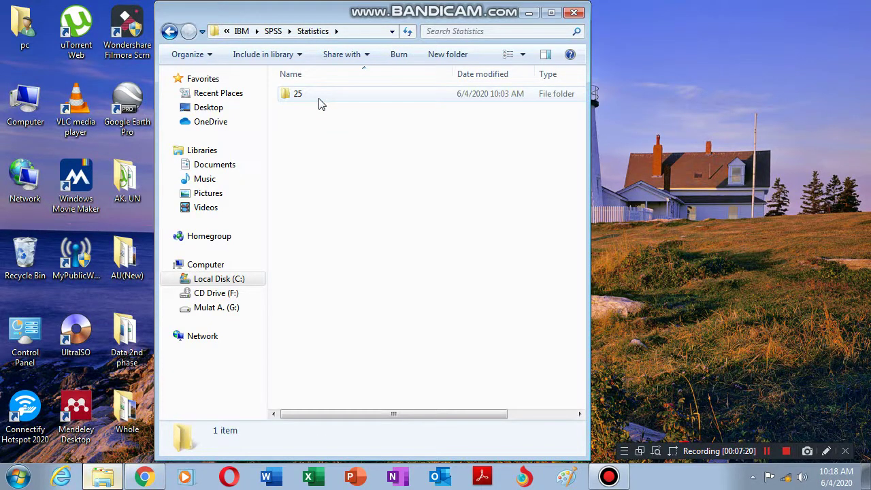
double_click(319, 98)
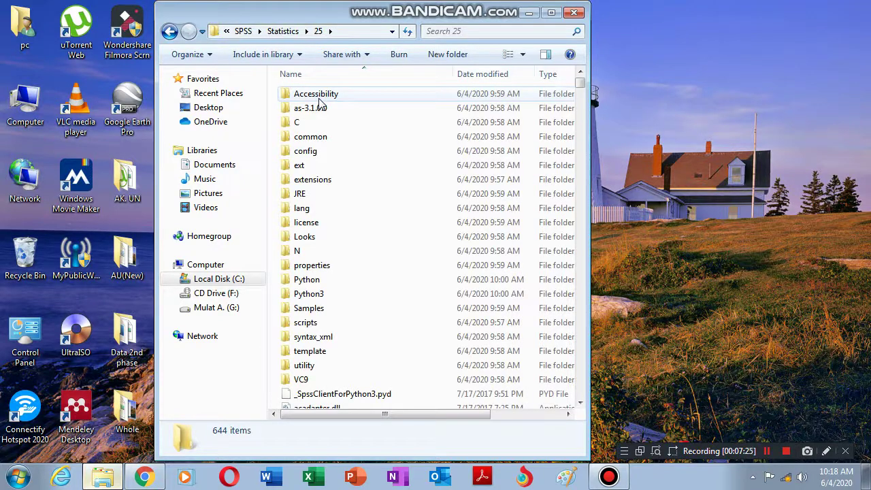
- Paste the copied lservrc file into the 25 folder, replacing the existing file and granting administrator permission
left_click(551, 14)
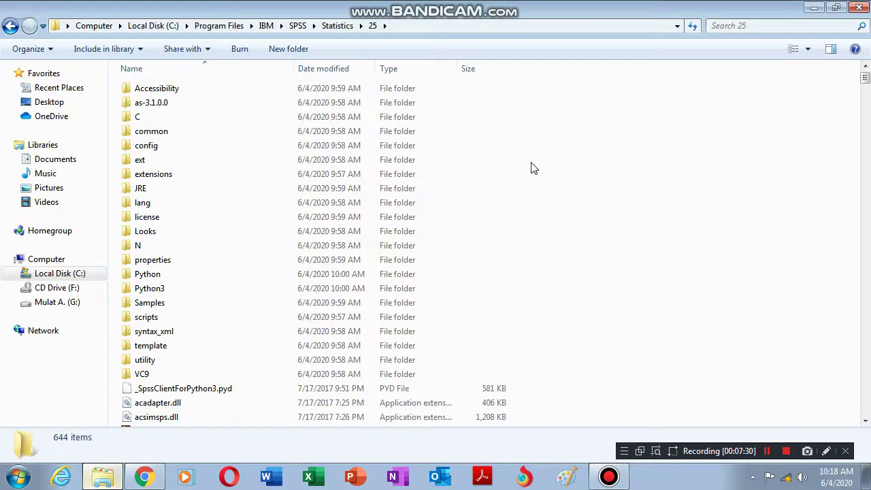
right_click(532, 167)
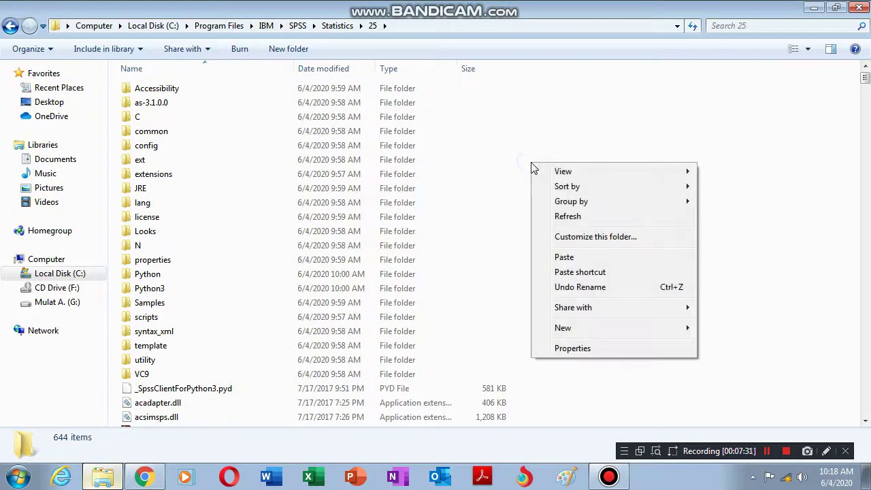
left_click(564, 257)
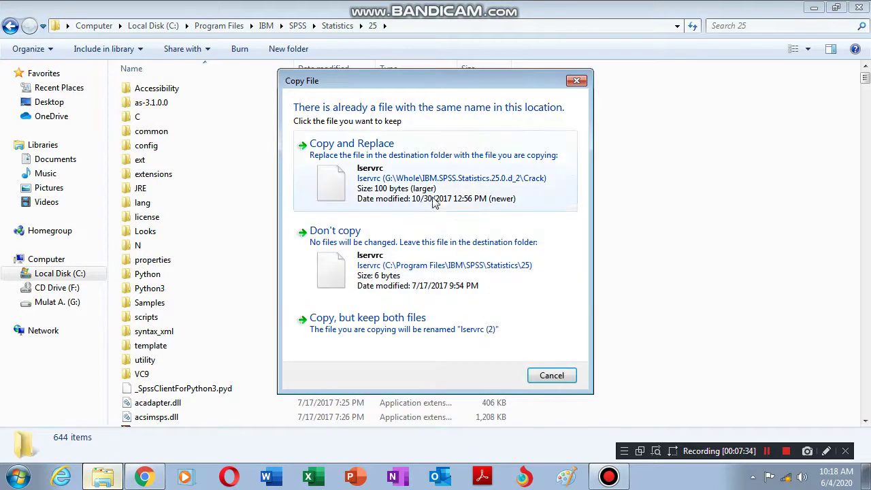
left_click(401, 175)
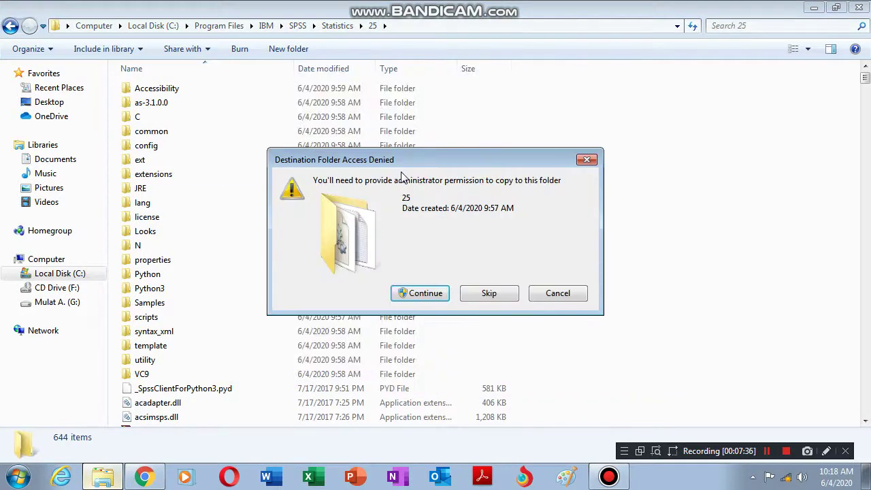
left_click(426, 294)
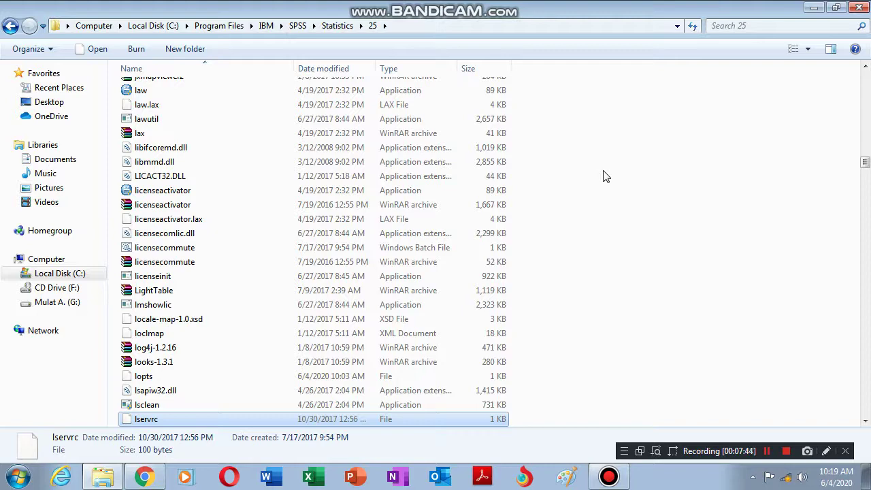
- Minimize the installation folder window and launch IBM SPSS Statistics 25
left_click(813, 8)
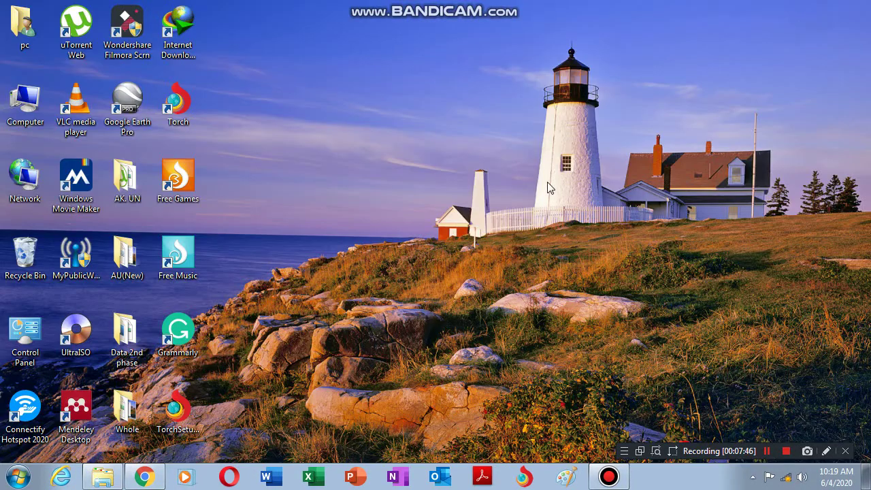
left_click(13, 479)
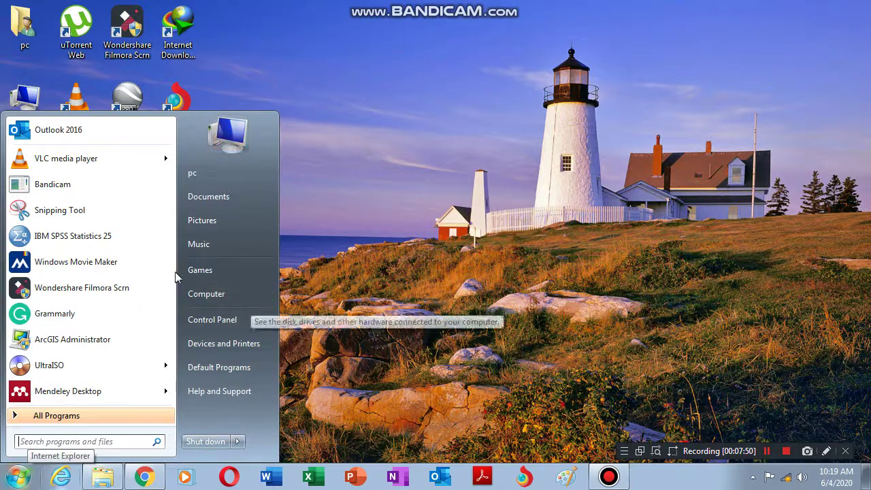
left_click(81, 238)
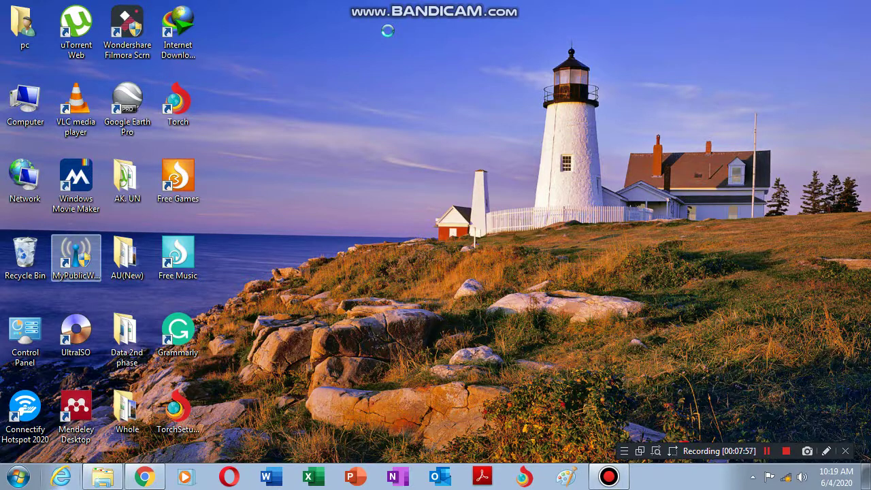
left_click(767, 452)
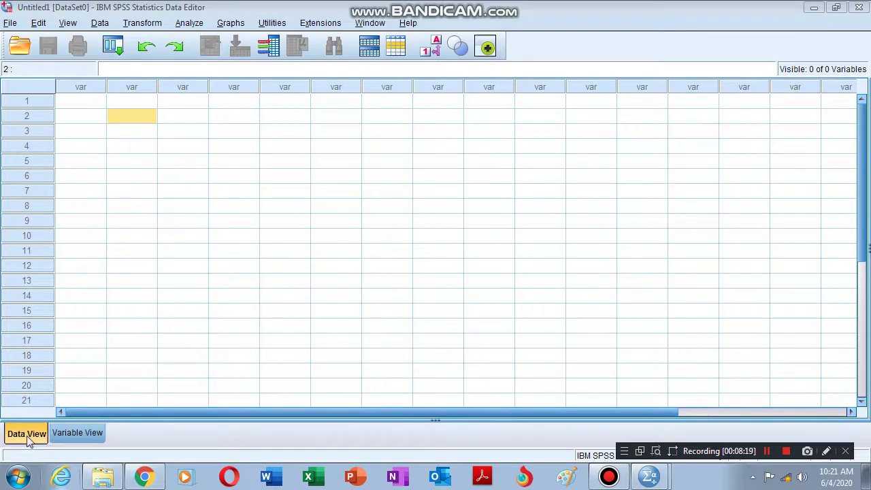
- Look through the analysis procedures, including Compare Means, and return to the empty data grid
left_click(191, 26)
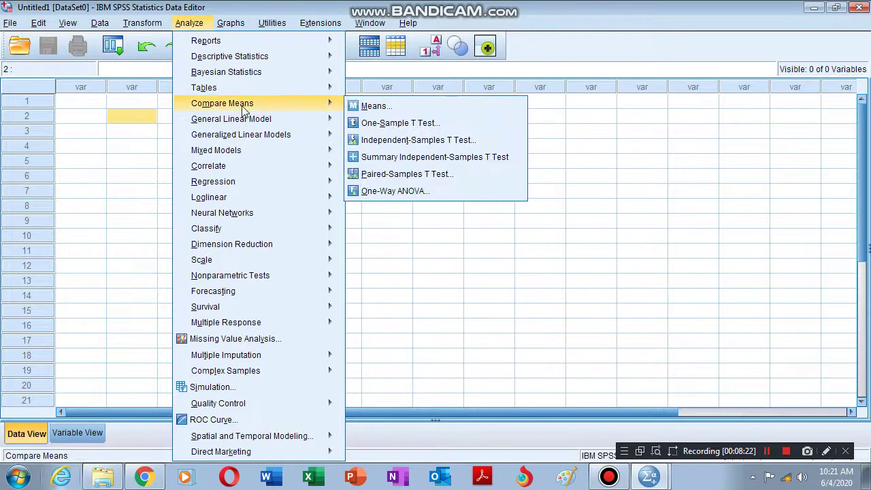
left_click(126, 146)
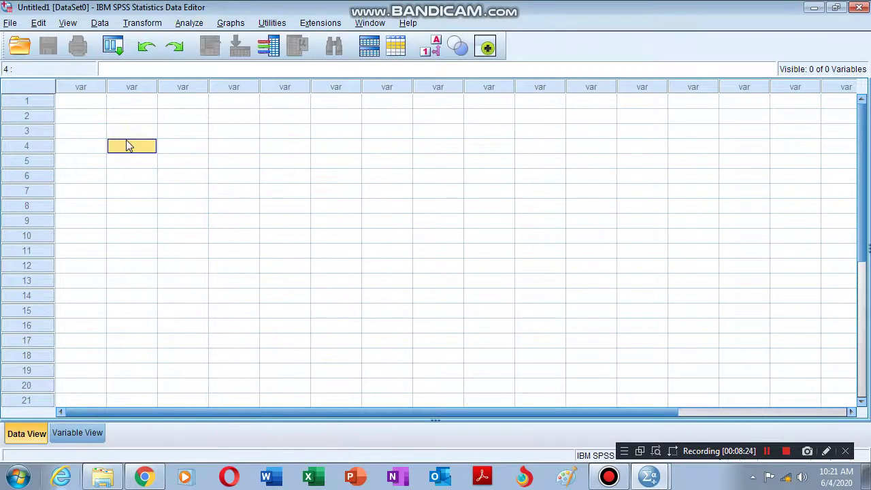